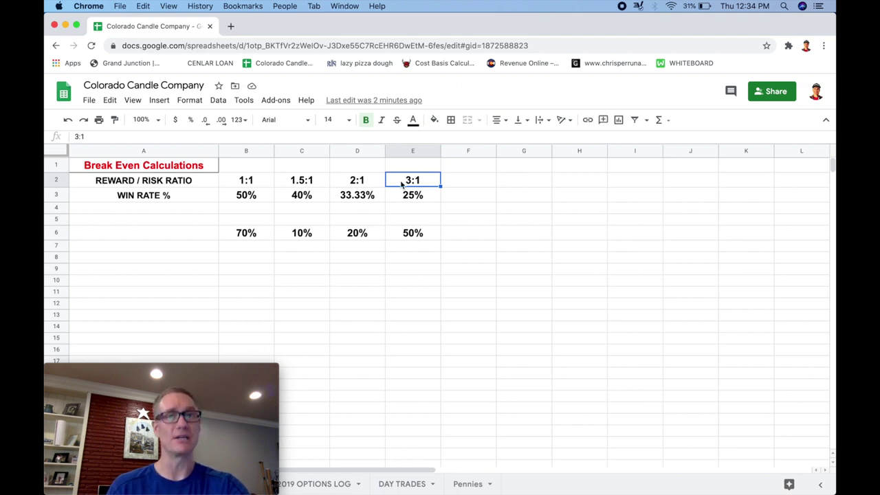
Examine the reward/risk ratios in B2:E2 and the break-even win rate row beneath them.
click(371, 186)
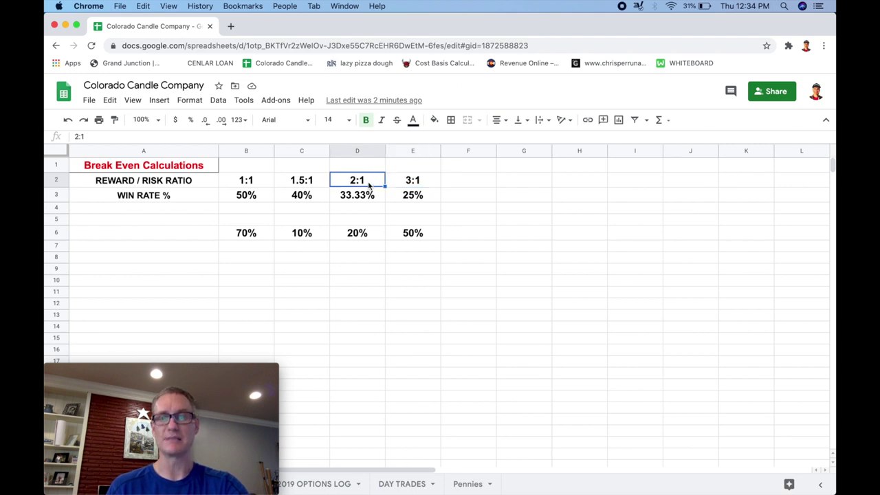
click(267, 184)
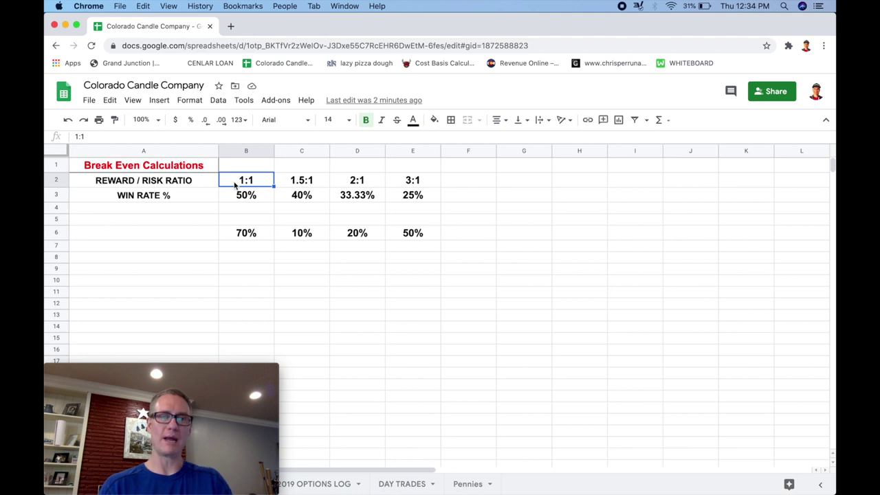
click(205, 199)
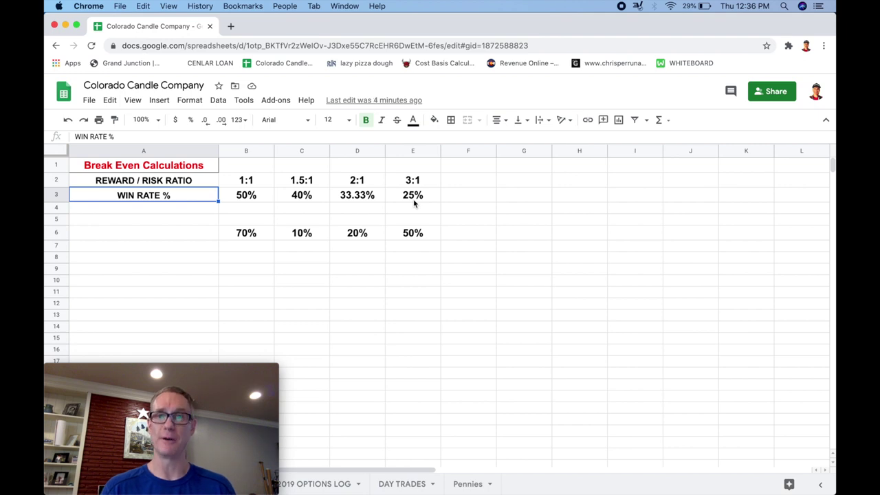
drag(242, 187, 395, 192)
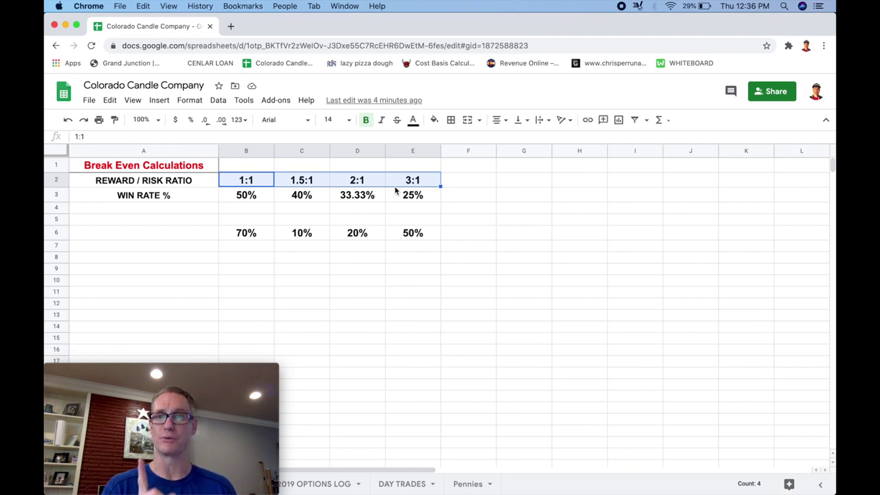
click(479, 182)
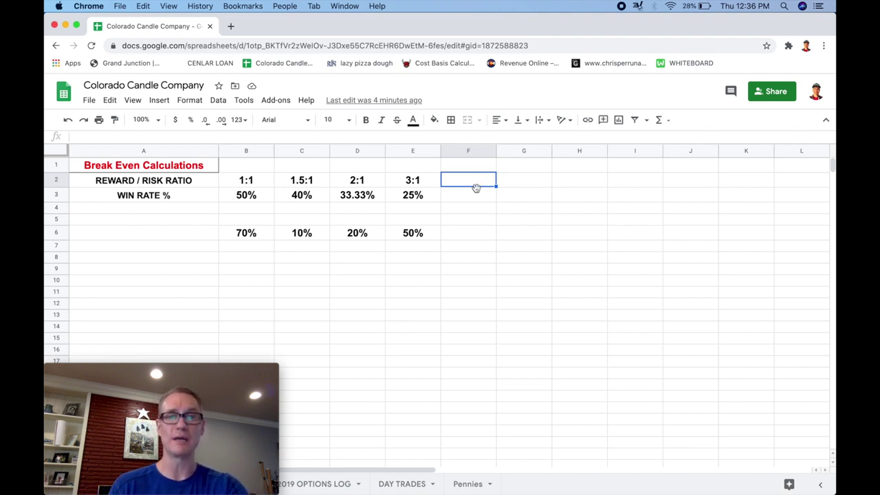
click(257, 178)
click(318, 180)
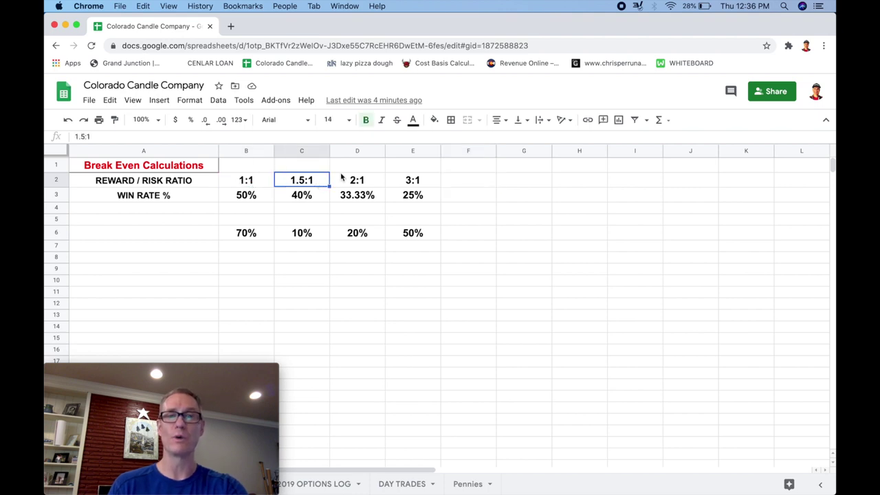
click(339, 179)
click(397, 180)
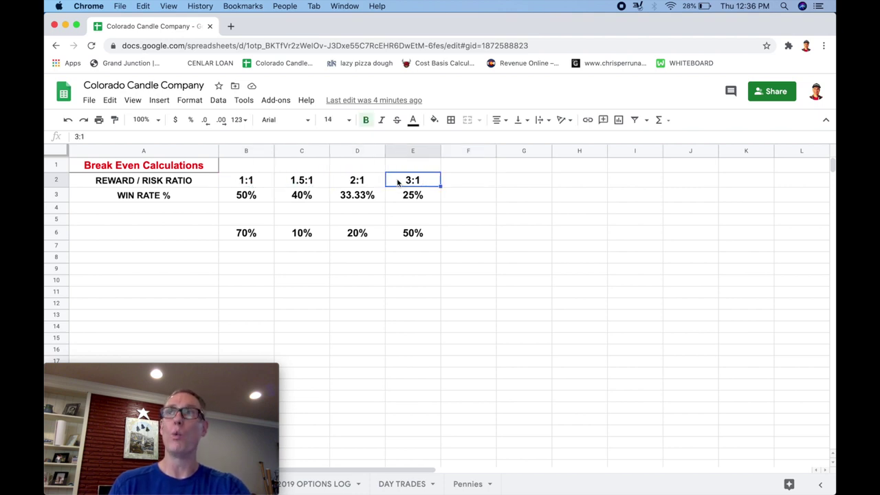
Compare each percentage in B6:E6 with the reward/risk ratio in row 2 of the same column.
click(252, 237)
click(292, 238)
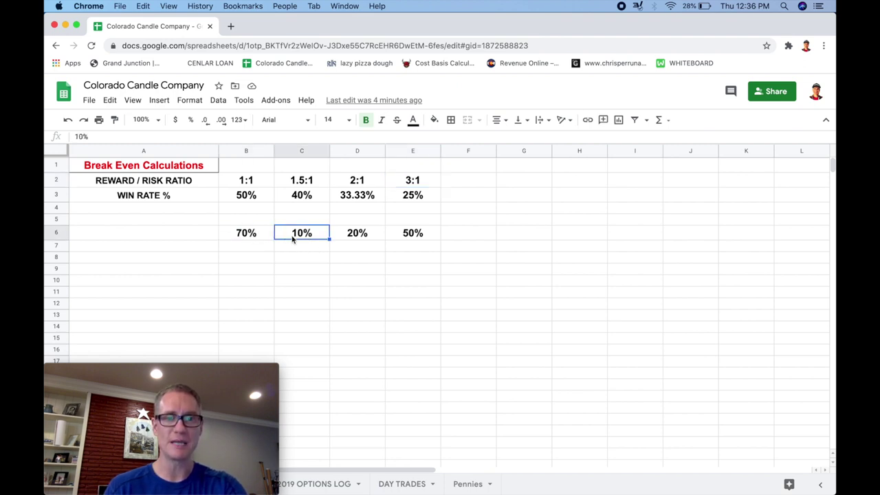
click(354, 241)
click(404, 235)
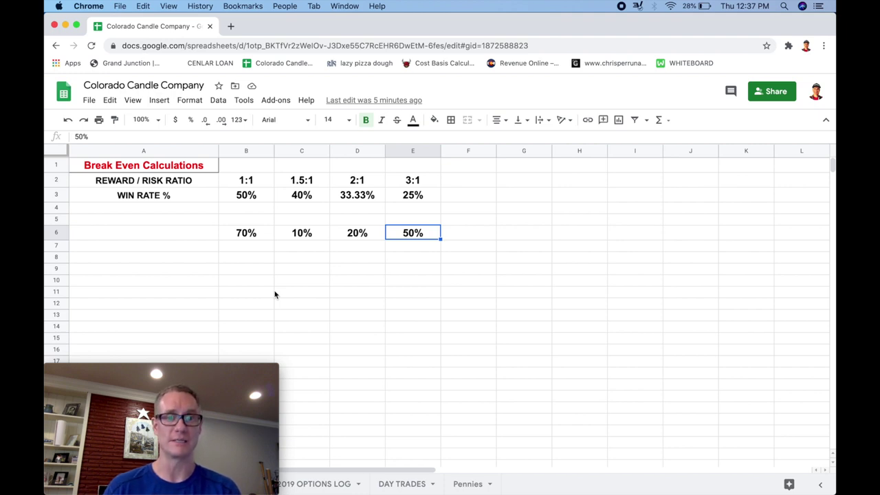
click(250, 236)
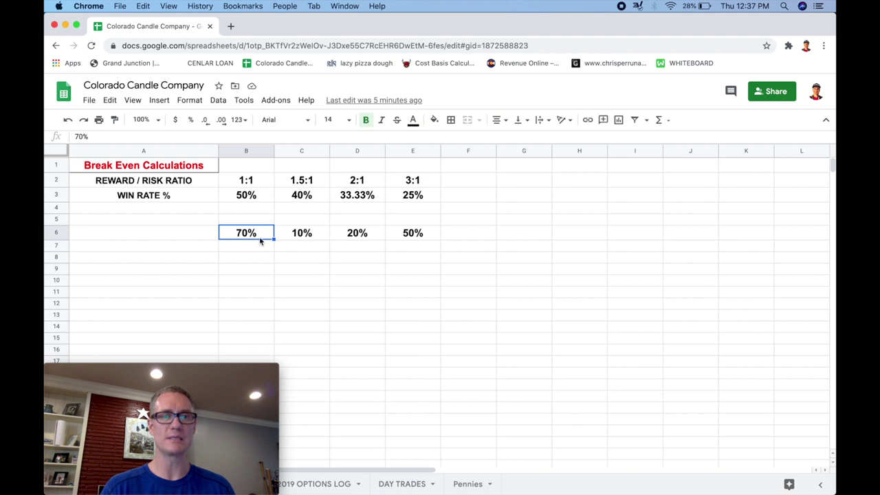
click(256, 186)
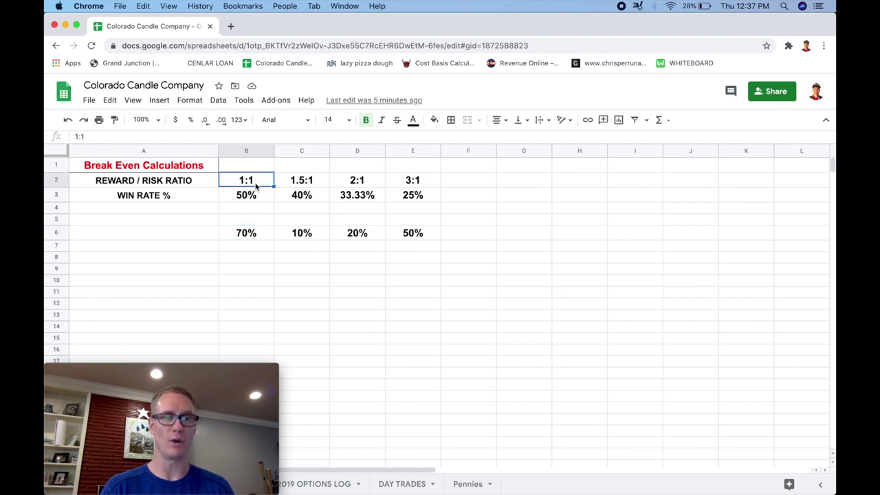
click(314, 233)
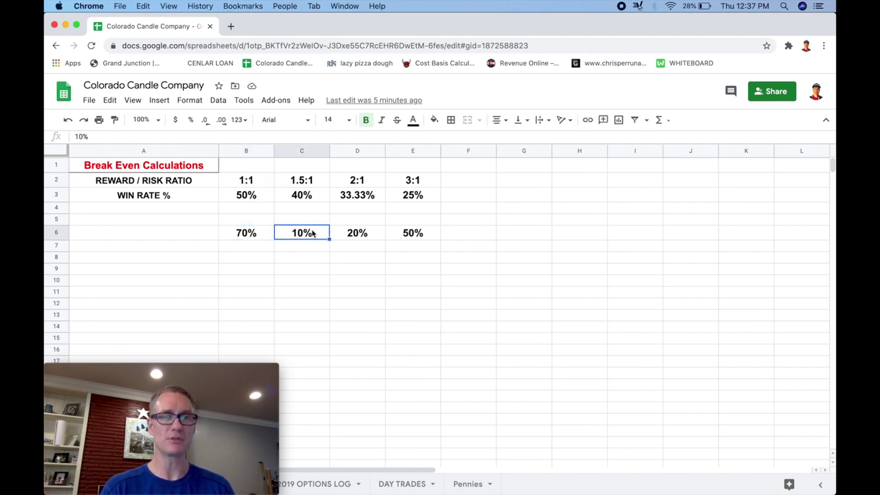
click(318, 183)
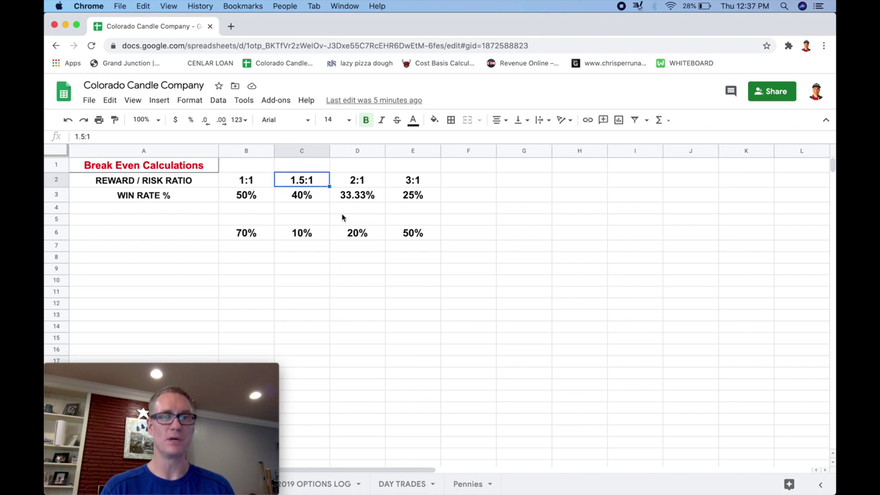
click(358, 233)
click(372, 187)
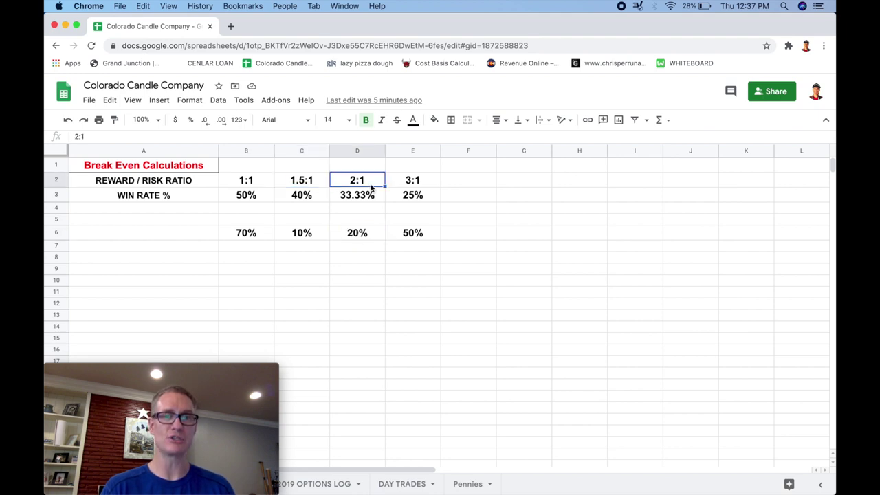
click(410, 234)
click(423, 182)
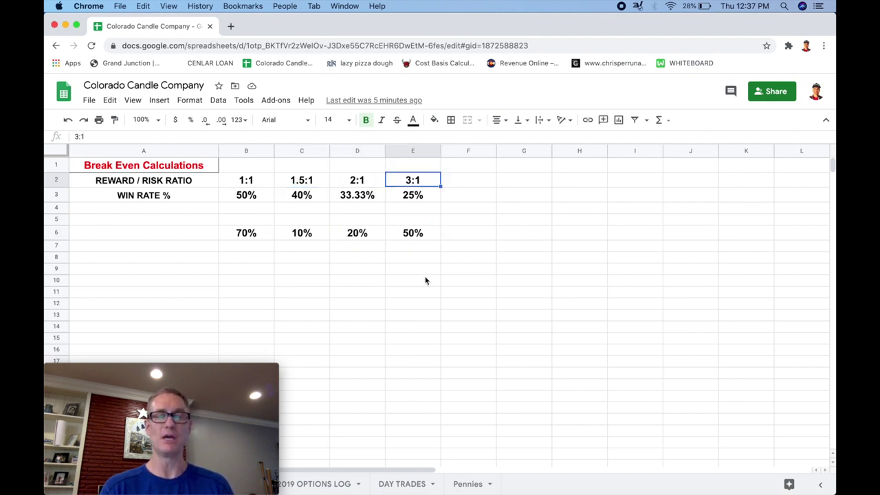
Enter $400 in cell B7, under the percentage for the 1:1 ratio.
click(246, 238)
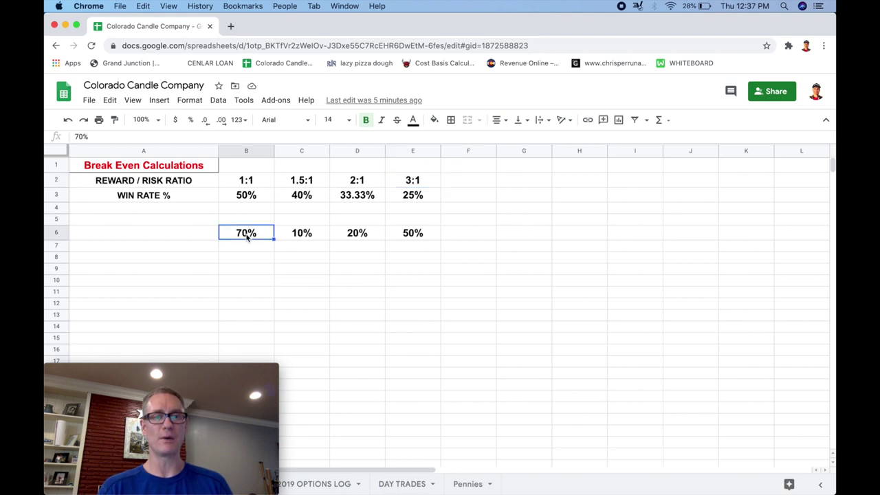
click(250, 151)
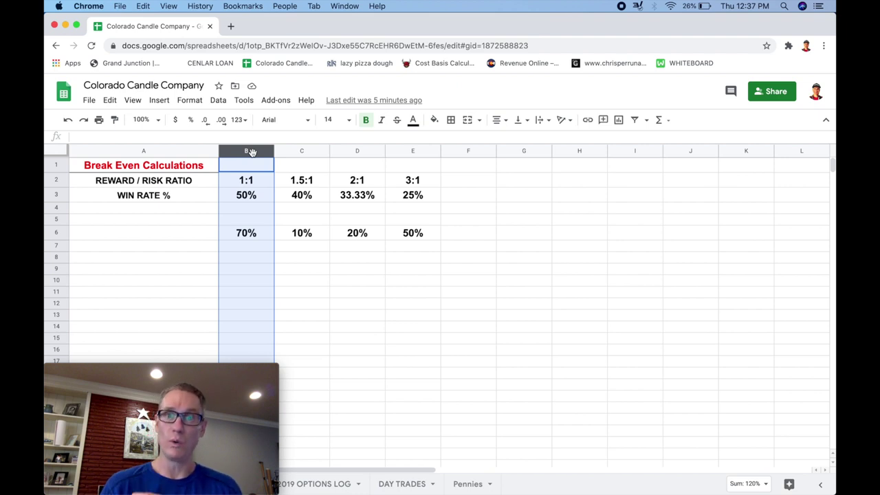
click(245, 234)
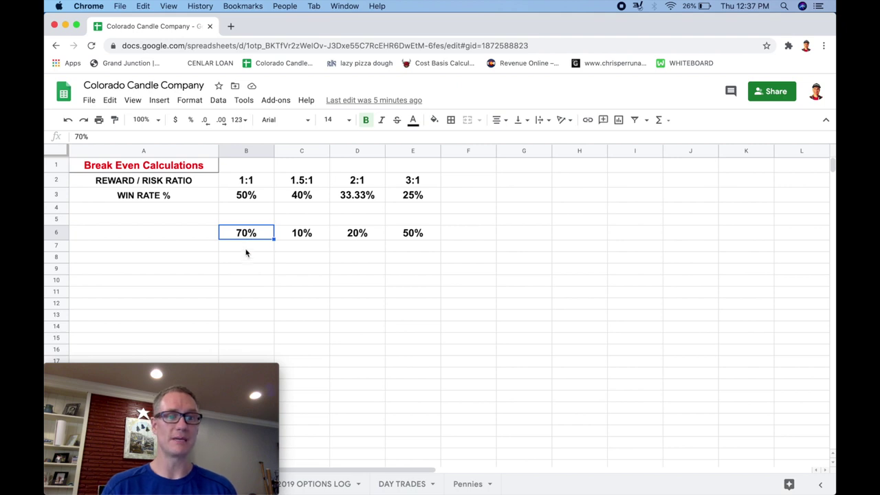
click(245, 249)
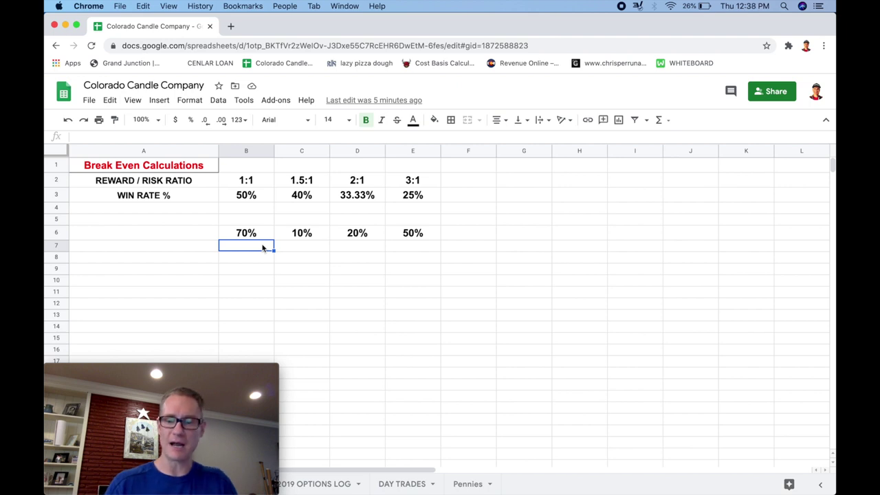
text($400)
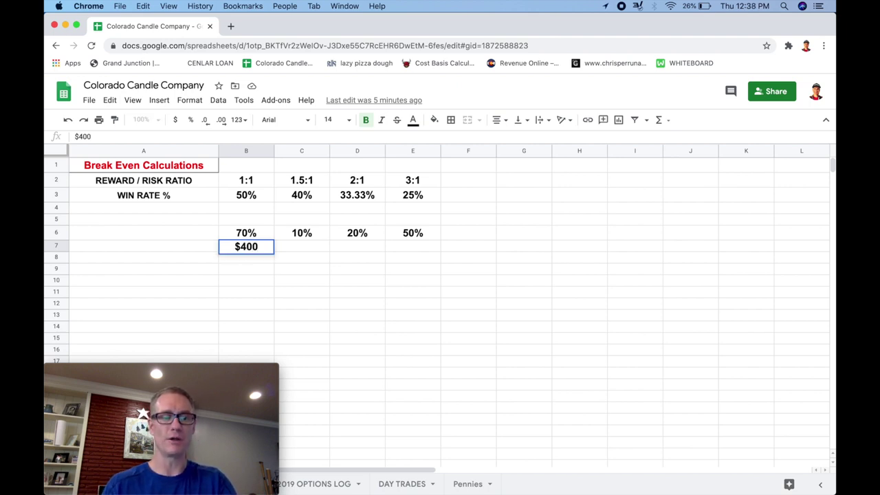
key(Tab)
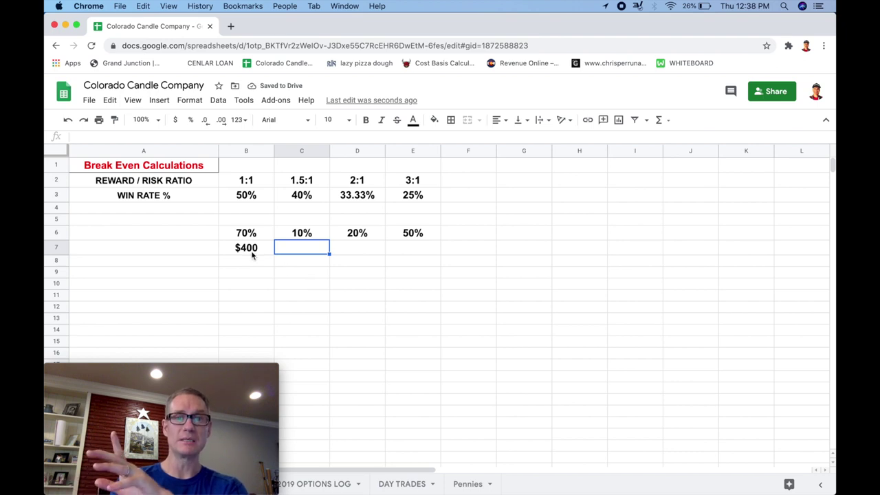
Enter $1000 in cell E7, under the percentage for the 3:1 ratio.
click(411, 151)
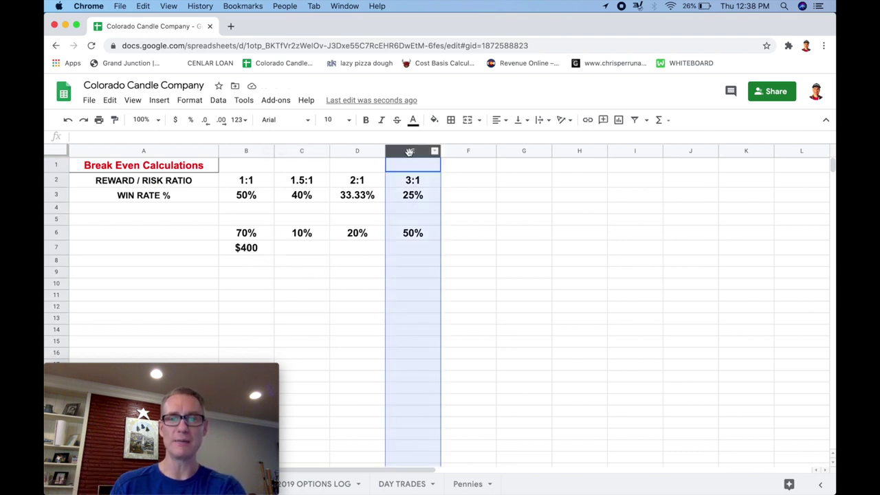
click(413, 249)
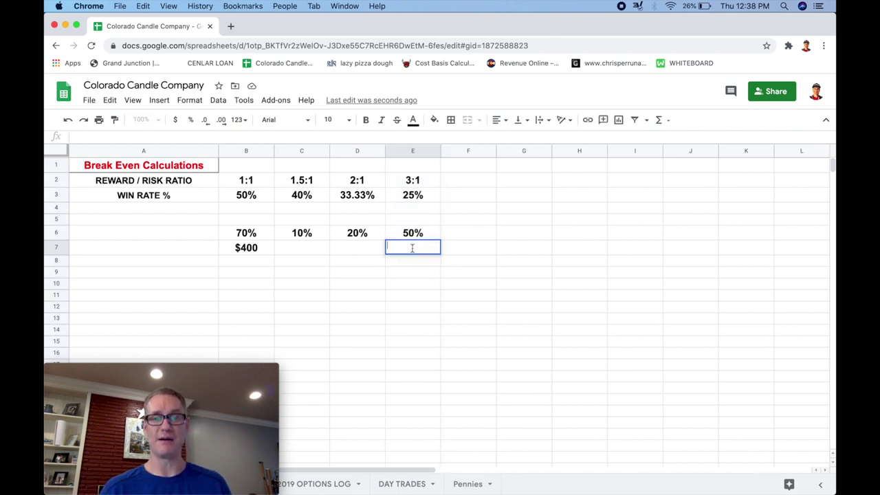
text($1000)
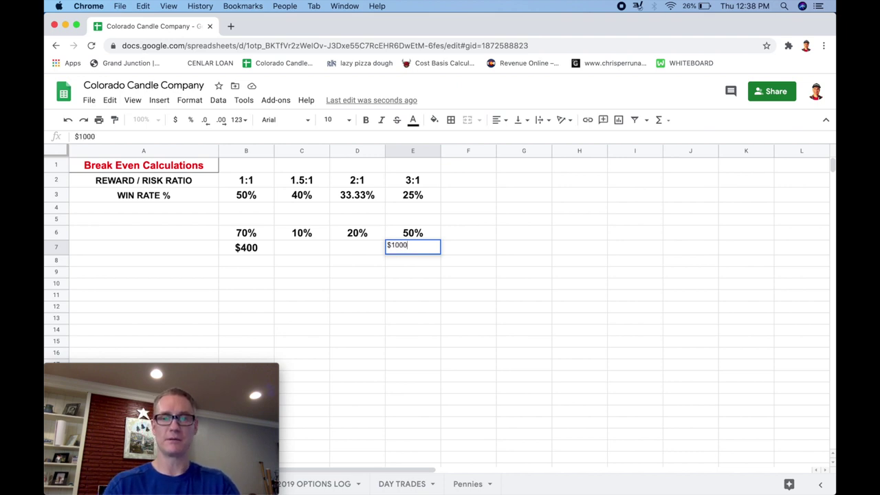
Copy cell B7 with its formatting into E7 and set the E7 amount to 1000.
click(255, 249)
key(super+c)
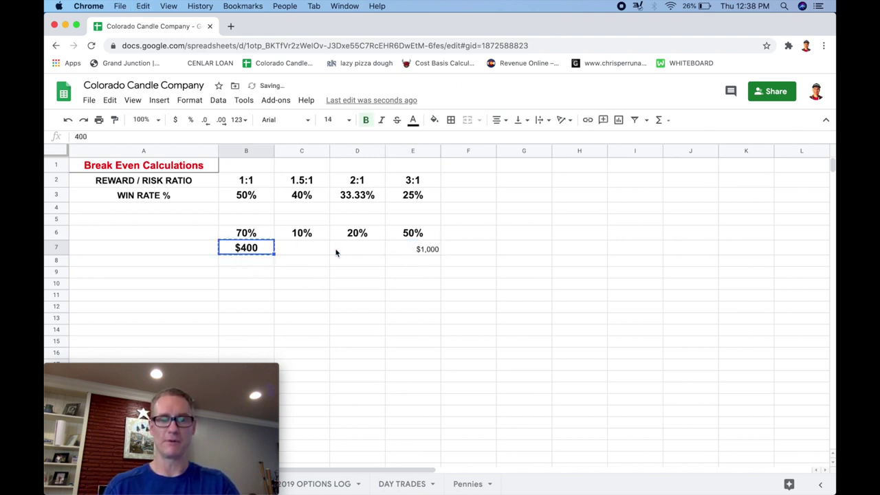
click(407, 249)
key(super+v)
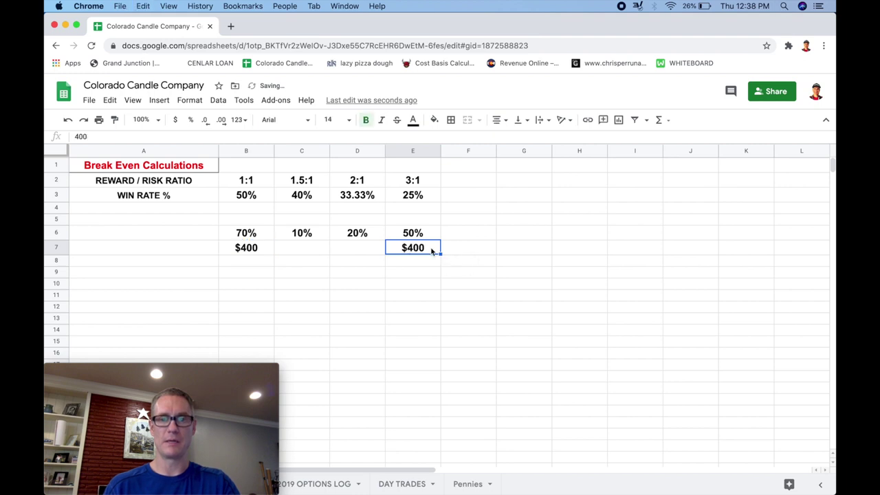
double_click(415, 251)
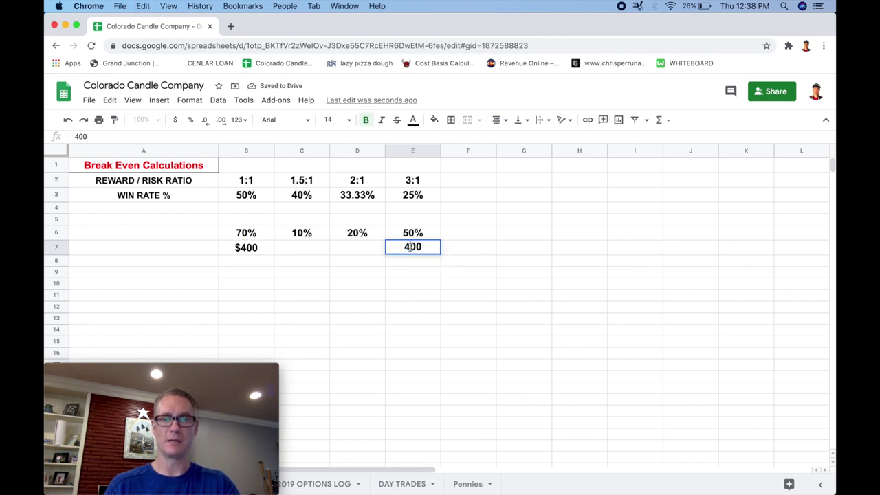
key(BackSpace)
text(10)
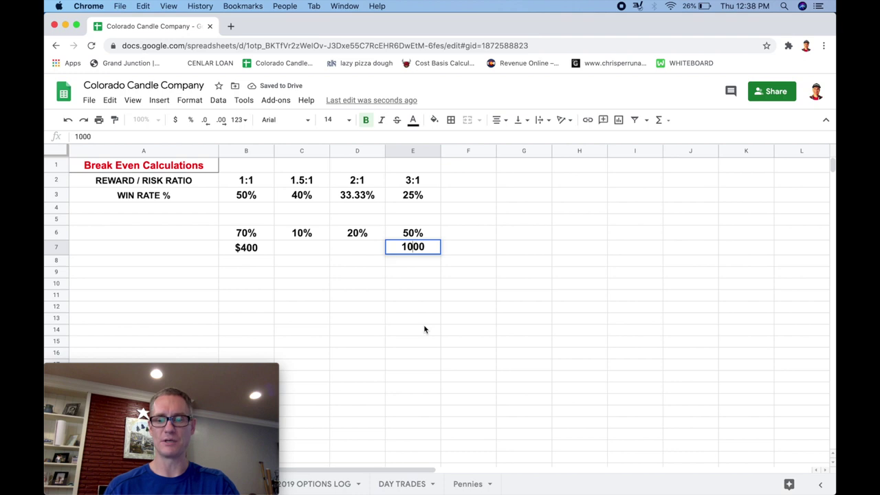
key(Return)
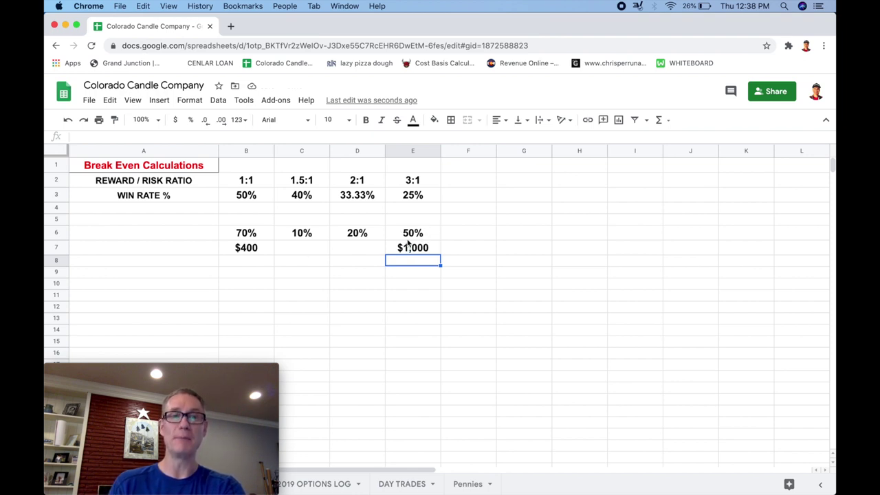
Review the reward/risk ratios in B2:E2 against the percentages in B6:E6 and the dollar amounts in row 7.
click(400, 182)
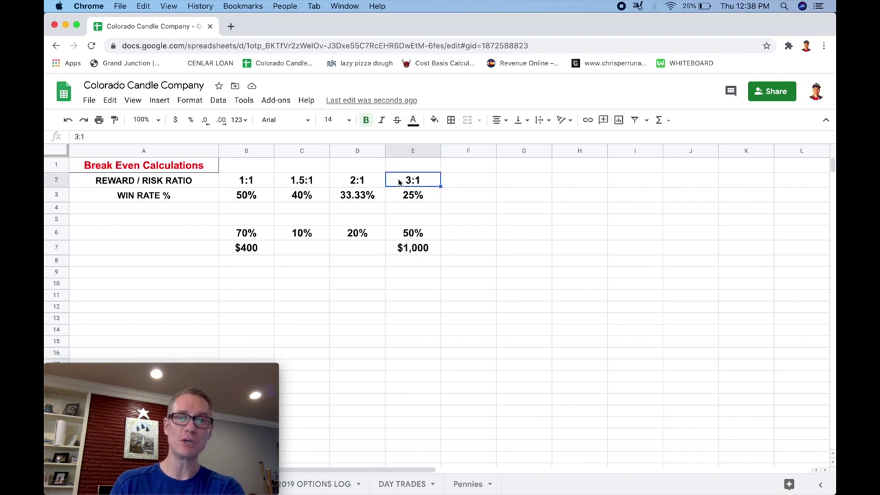
click(428, 252)
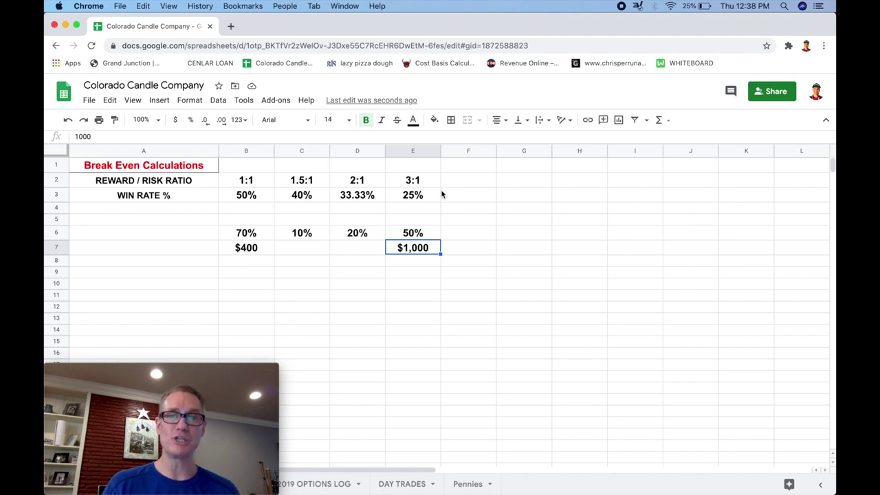
drag(246, 181, 404, 182)
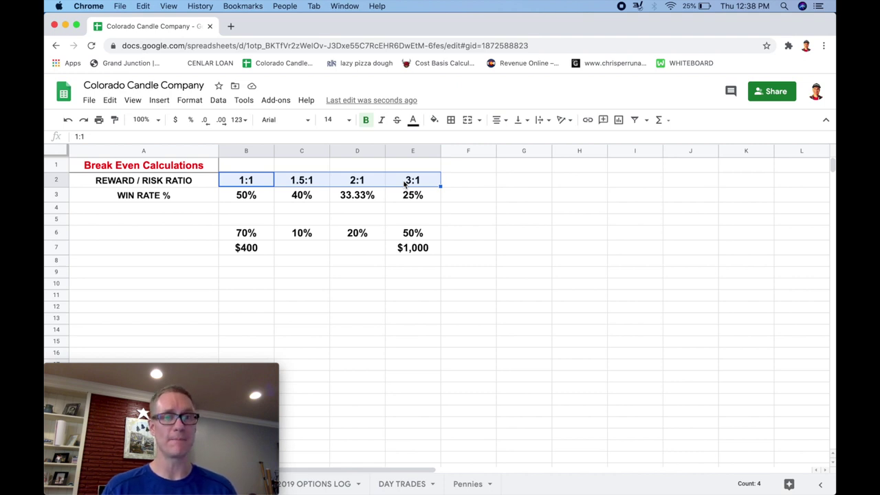
drag(233, 236, 411, 235)
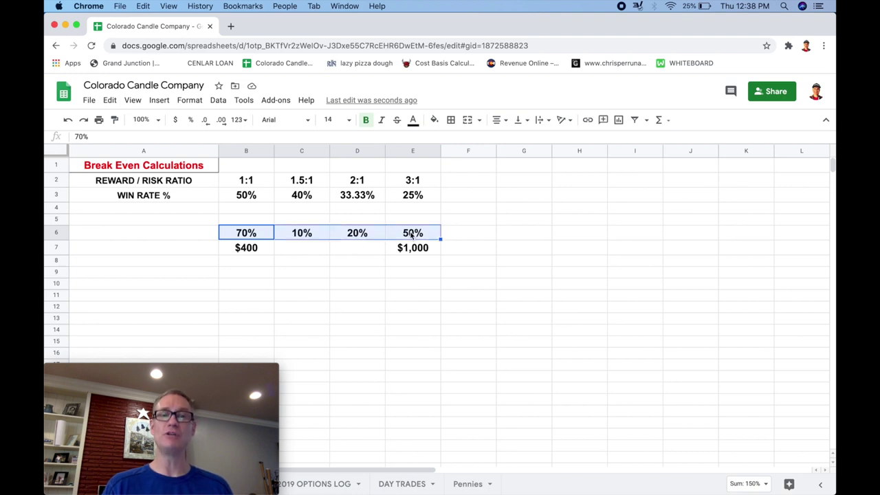
click(260, 253)
click(290, 253)
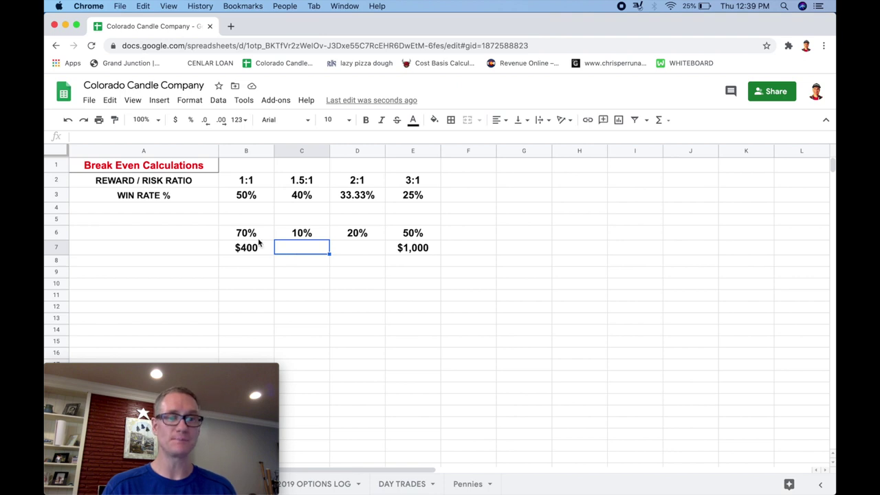
click(259, 239)
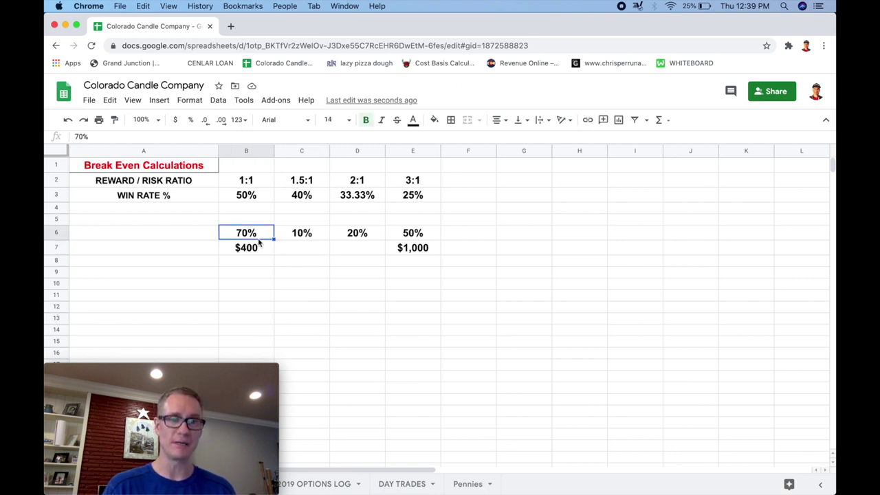
Examine the example percentages in C6:E6, the reward/risk ratios in C2:E2 and the break-even win rate for 2:1.
click(299, 239)
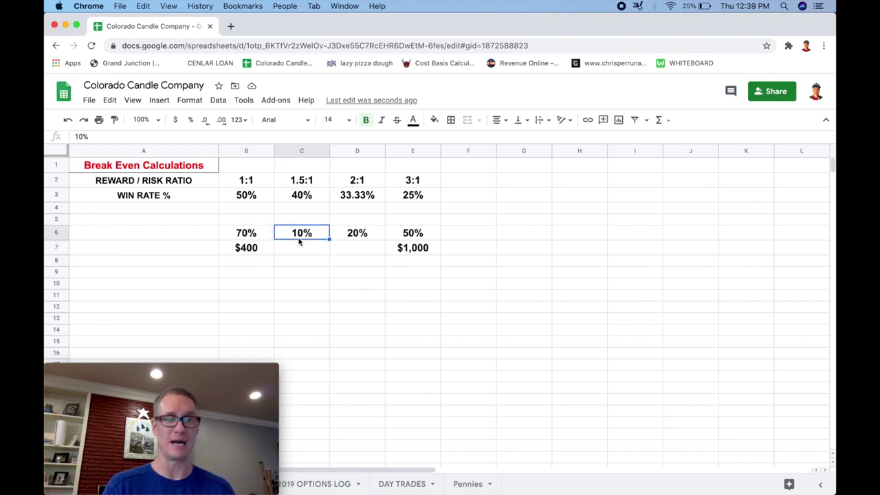
click(355, 240)
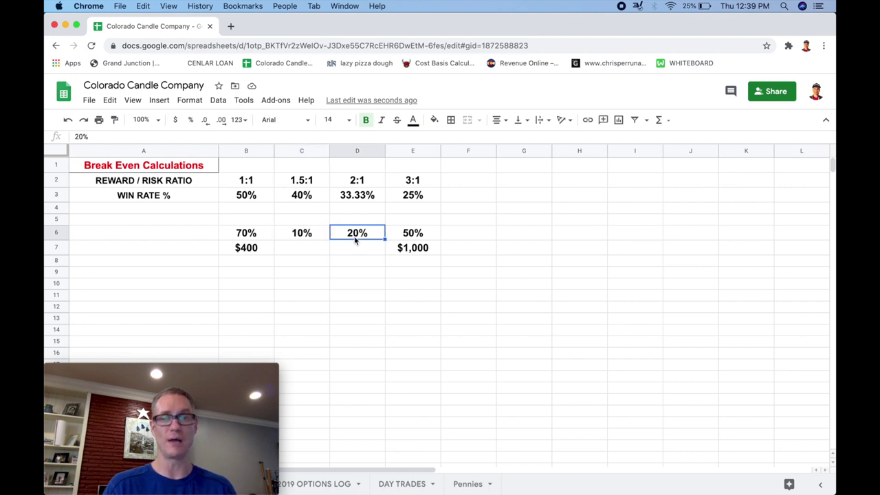
click(418, 235)
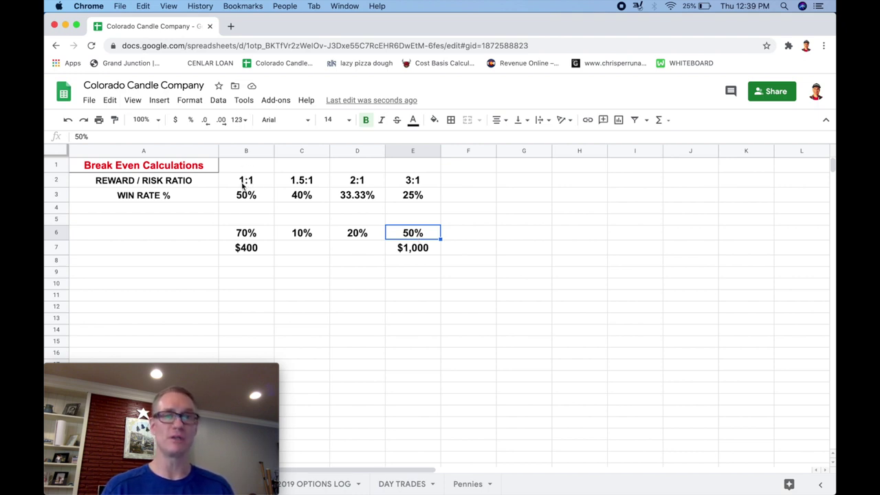
click(407, 184)
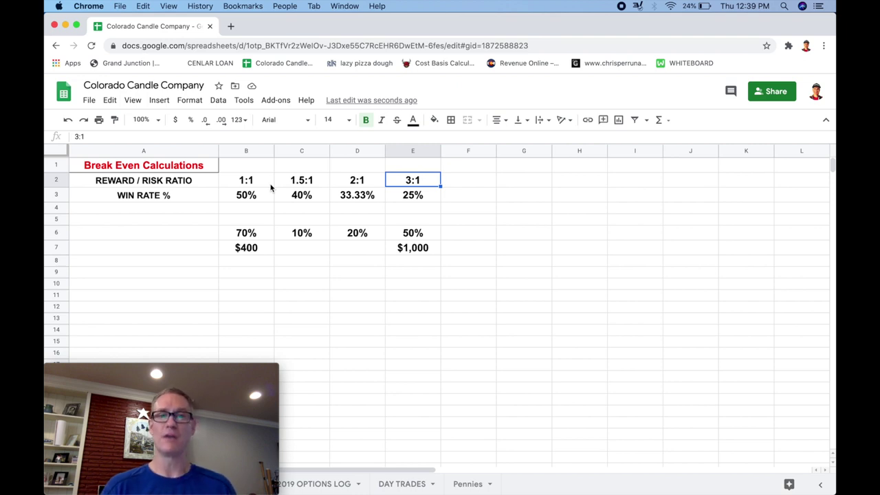
click(303, 181)
click(355, 185)
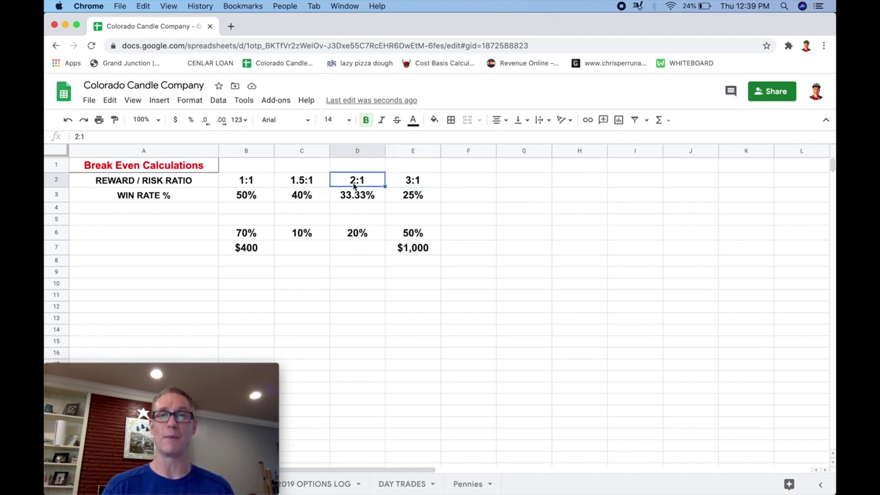
click(358, 195)
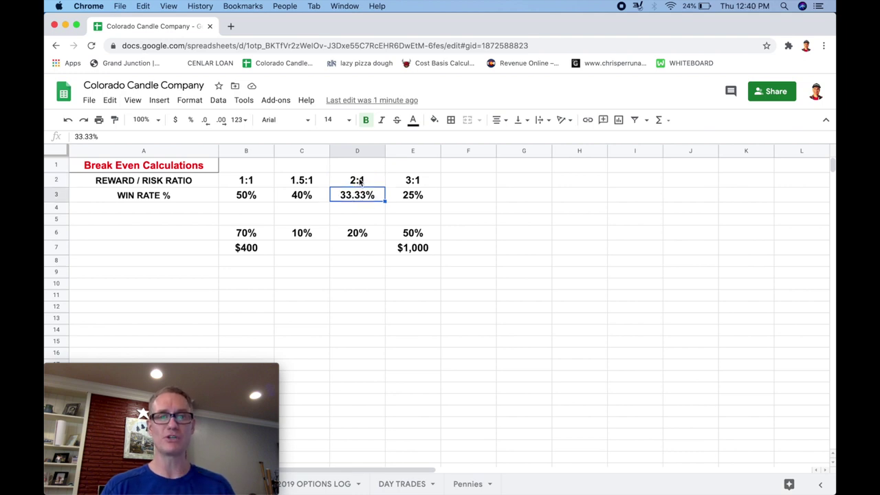
click(362, 180)
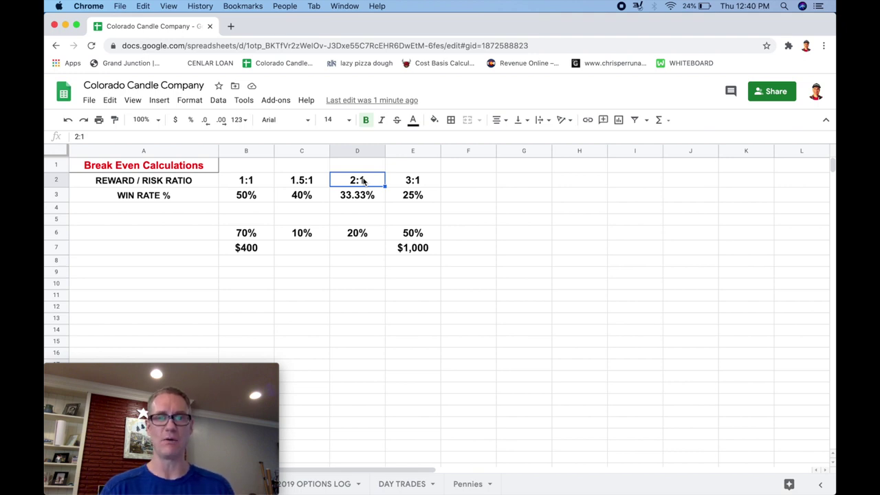
Compare the 3:1 column's break-even win rate, example percentage and dollar amount with the other ratios, especially the 1:1 column.
click(414, 152)
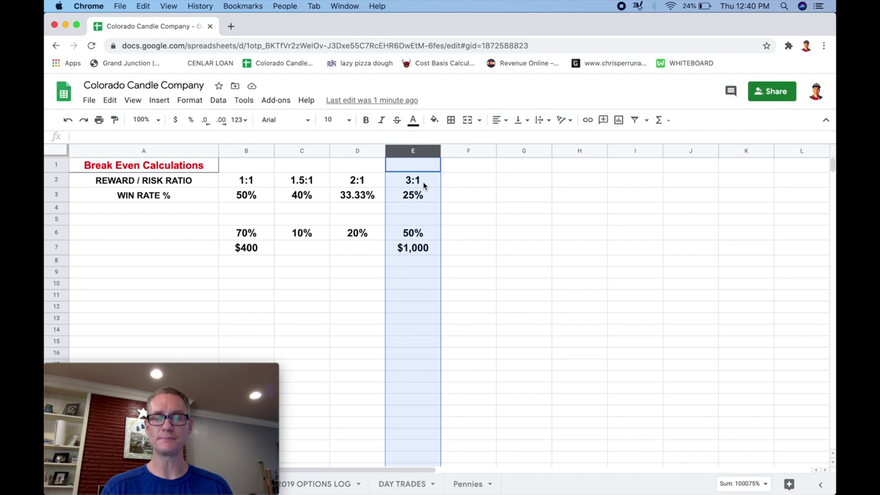
click(426, 249)
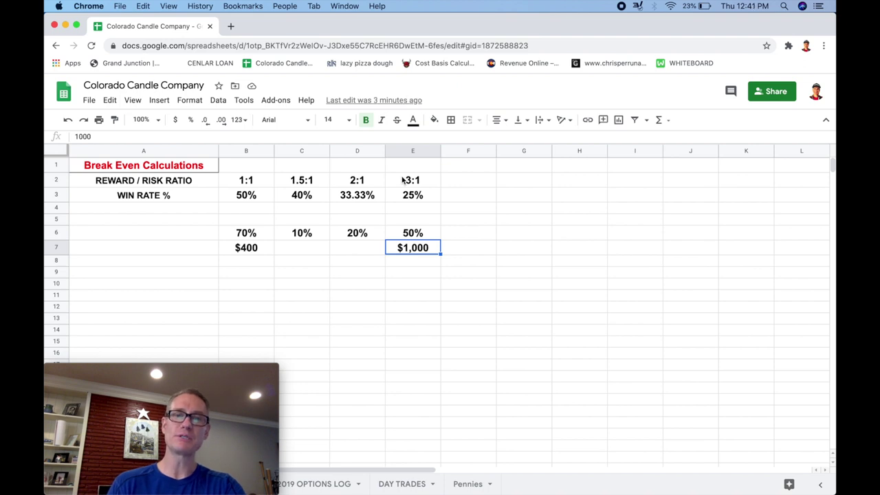
drag(255, 196, 404, 201)
click(375, 210)
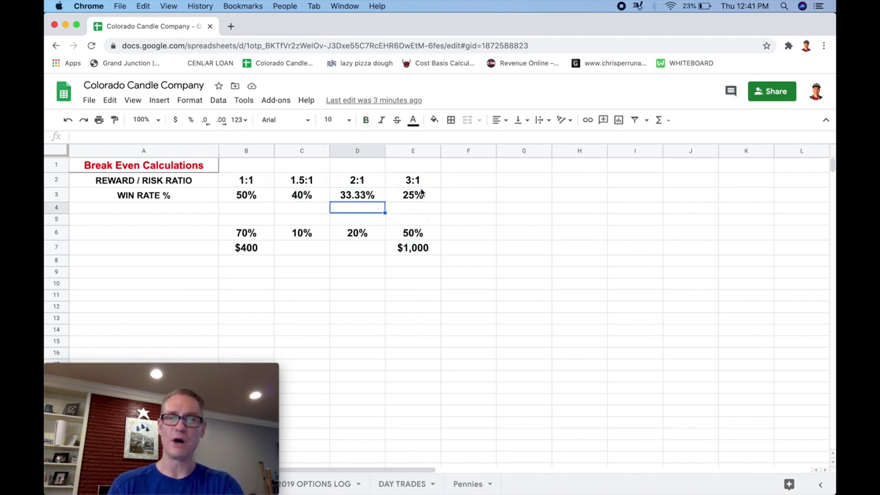
click(421, 182)
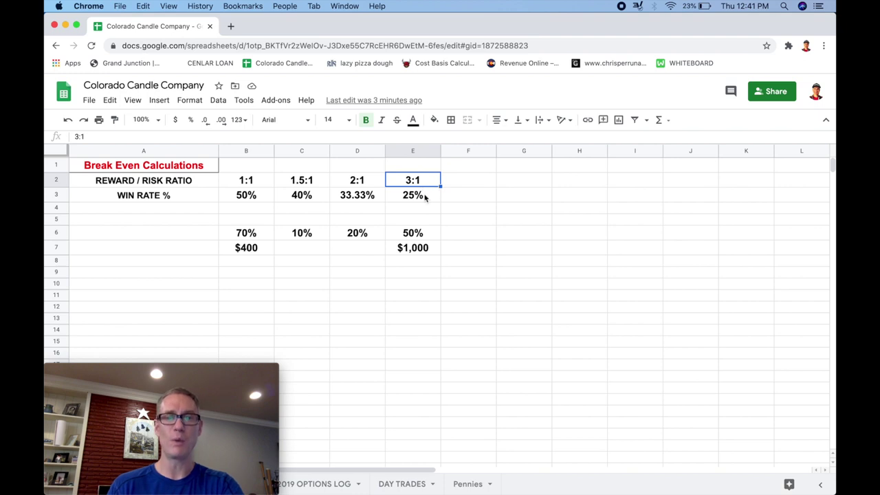
click(426, 196)
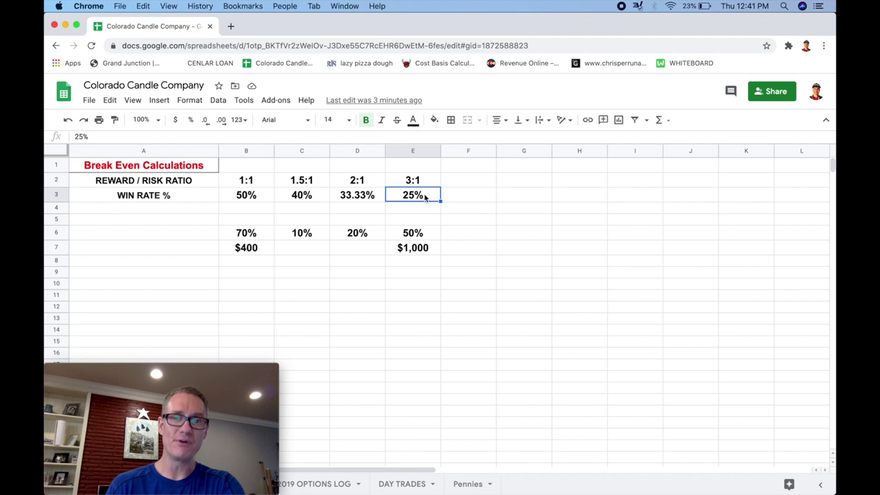
click(410, 240)
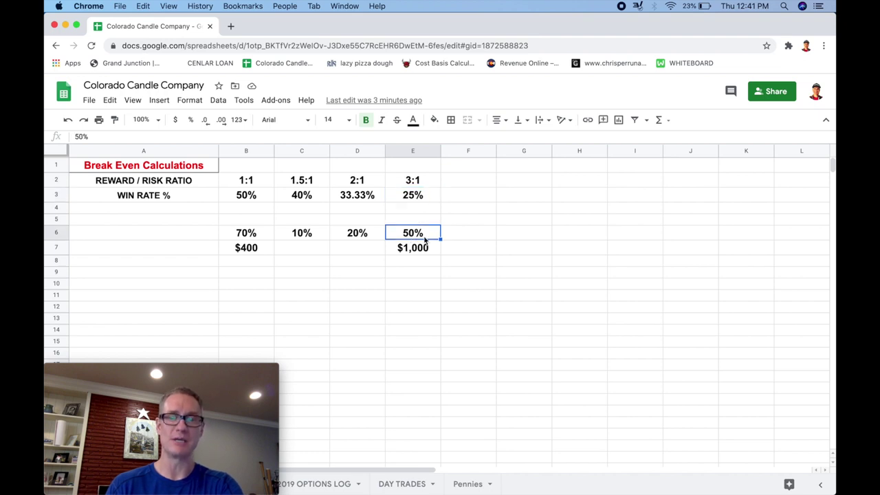
click(431, 196)
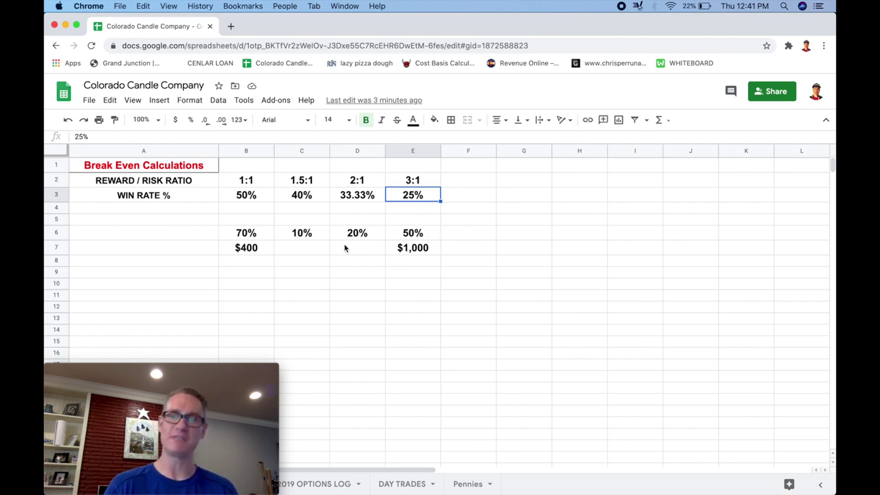
click(262, 236)
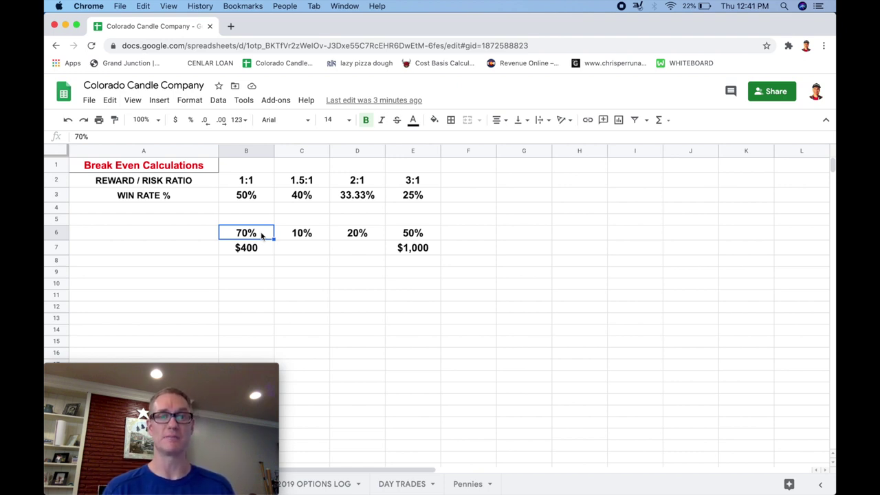
click(261, 242)
click(261, 233)
click(420, 231)
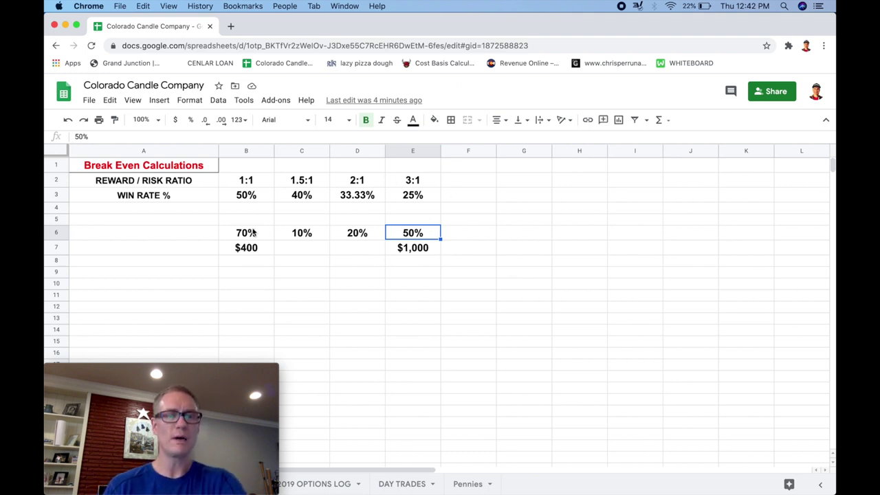
Change the example percentage for the 3:1 ratio in cell E6 to 30%.
double_click(410, 233)
key(BackSpace)
text(3)
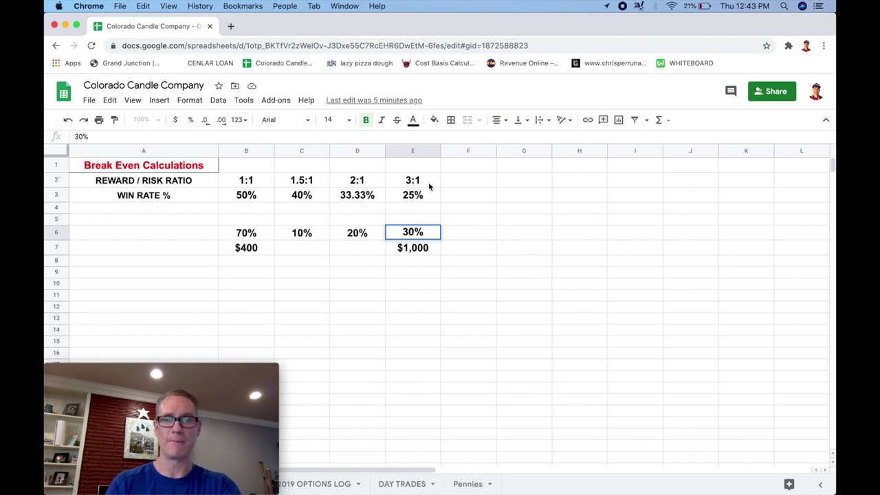
Replace the dollar amount for the 3:1 ratio in cell E7 with $200.
double_click(429, 248)
key(BackSpace)
key(BackSpace)
key(BackSpace)
key(BackSpace)
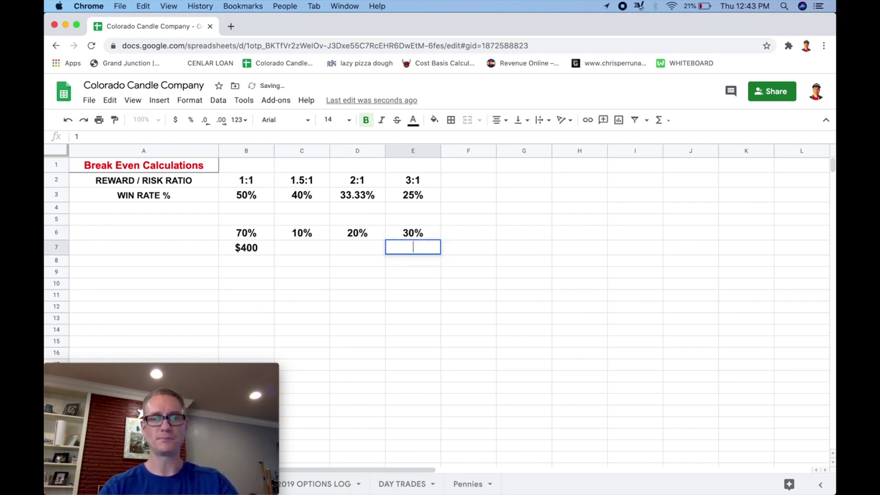
text(200)
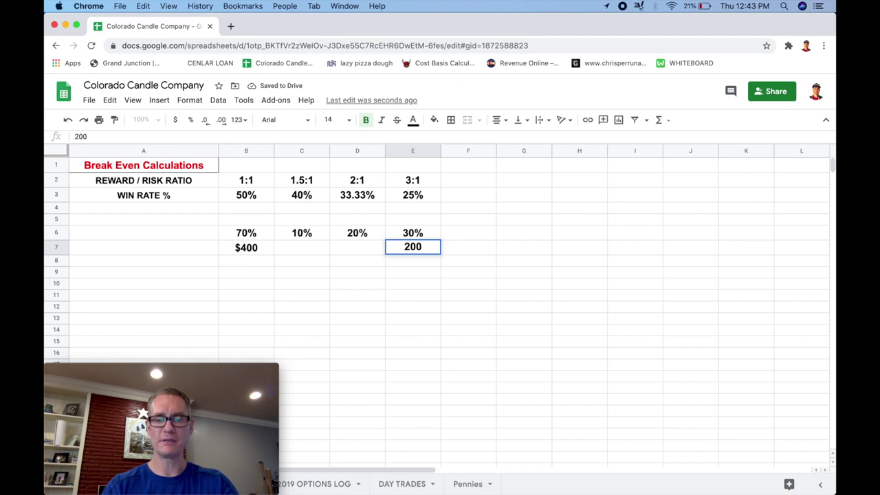
key(Home)
text($)
click(432, 288)
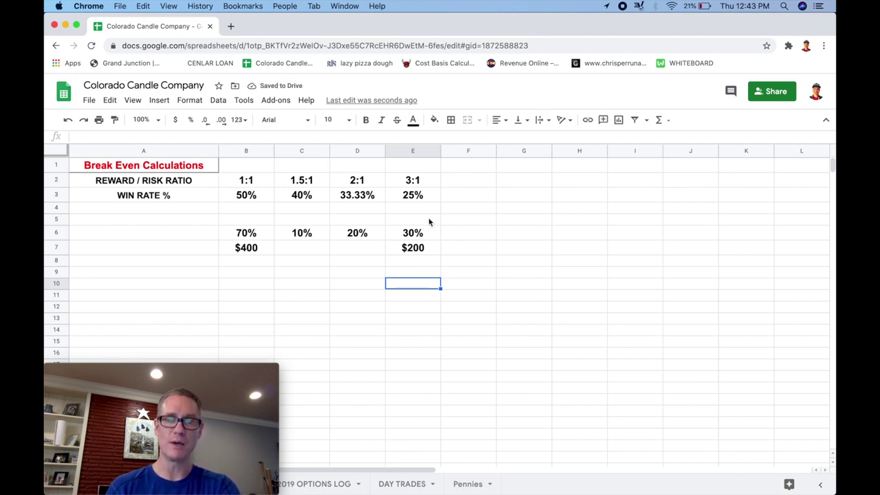
Compare the amount in E7 with the 1:1 column's ratio, example percentage and amount in B2, B6 and B7.
click(409, 253)
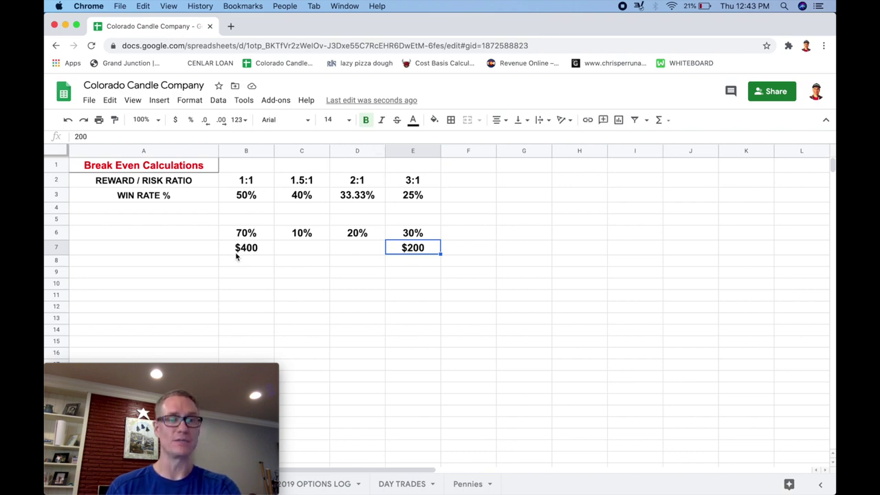
click(247, 236)
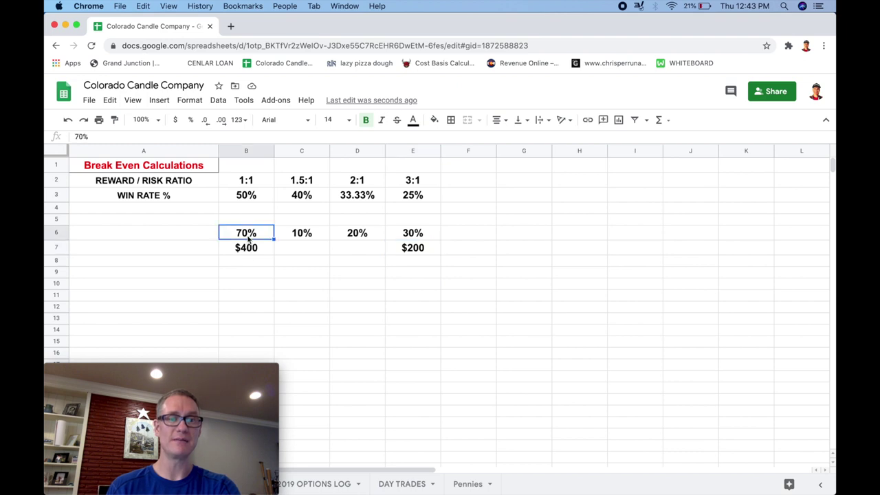
click(255, 182)
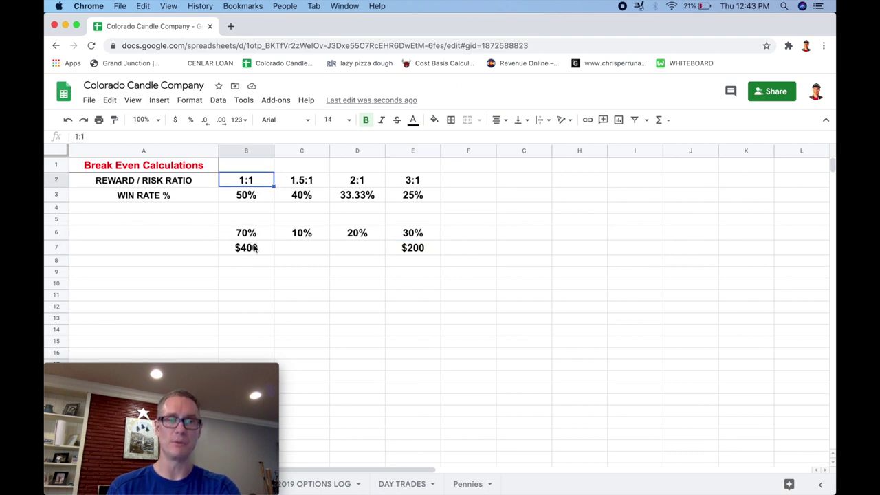
click(255, 250)
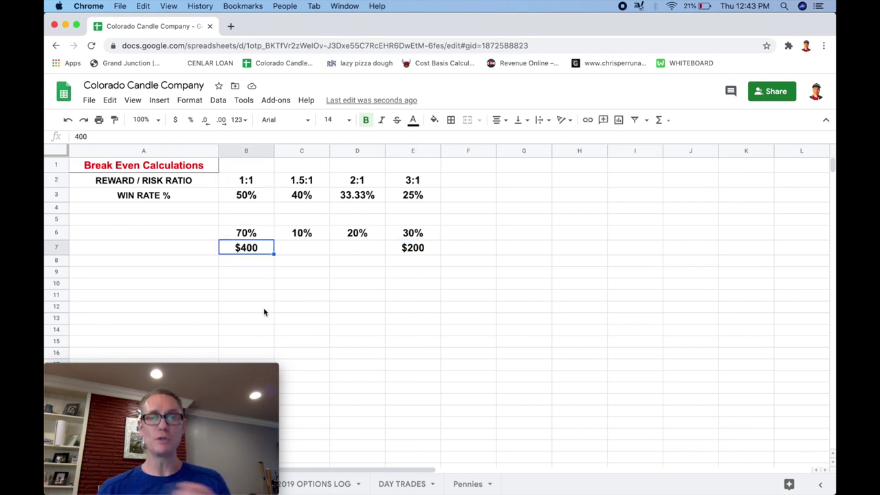